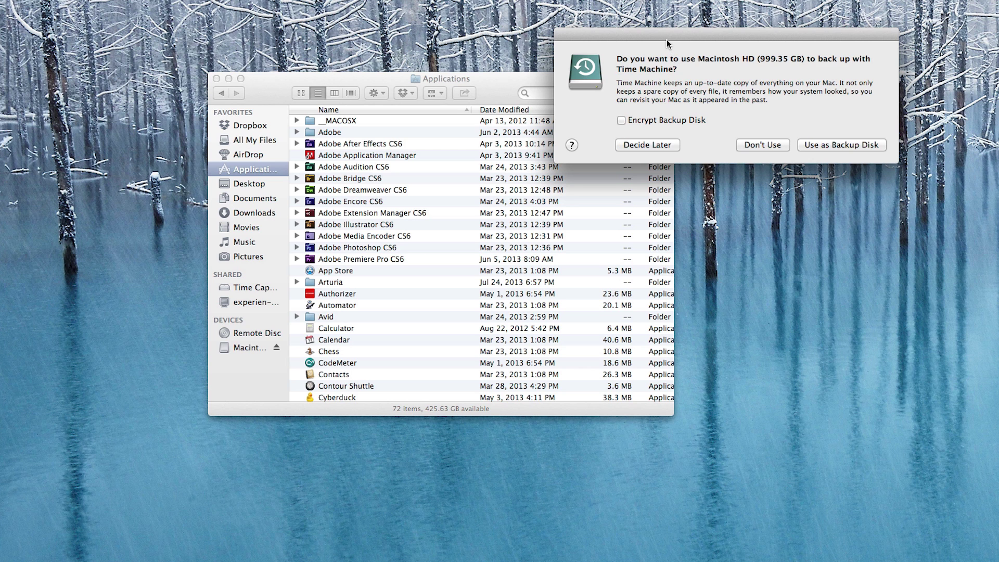
Decline Time Machine for the new drive and show the Macintosh HD drive's contents in Finder
drag(667, 40, 497, 159)
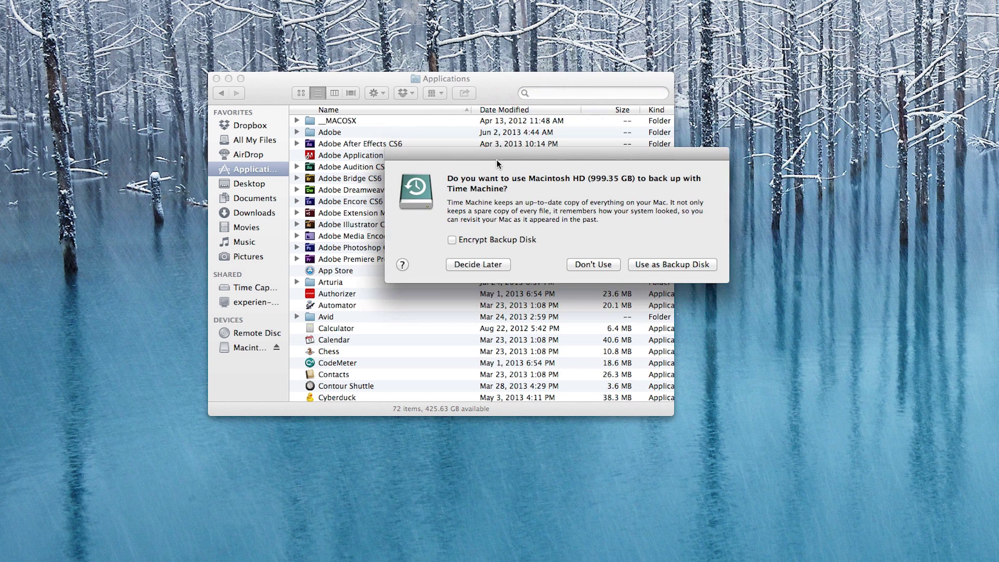
click(577, 268)
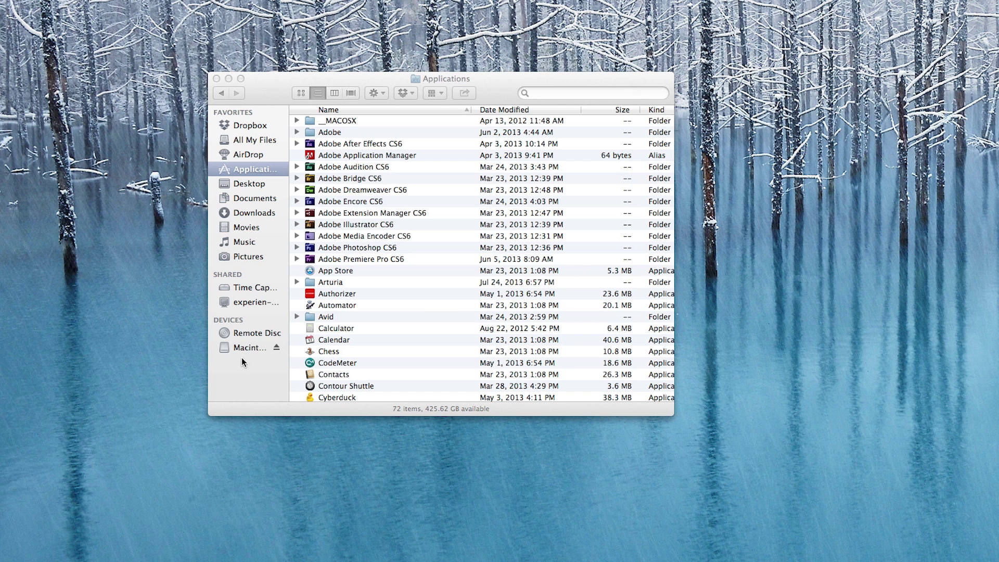
click(242, 350)
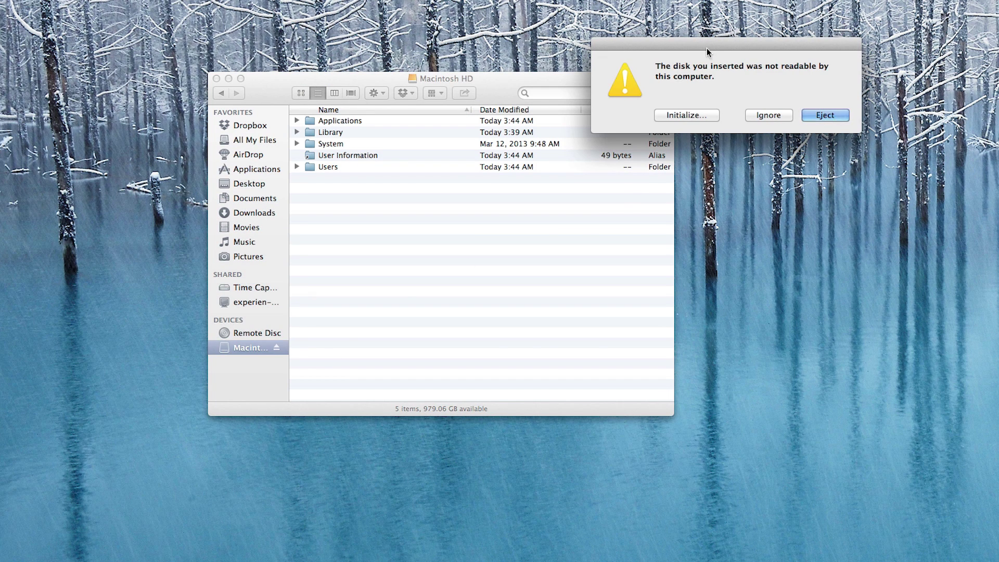
Initialize the unreadable disk so Disk Utility opens showing the 240.06 GB Kingston disk
drag(706, 48, 612, 145)
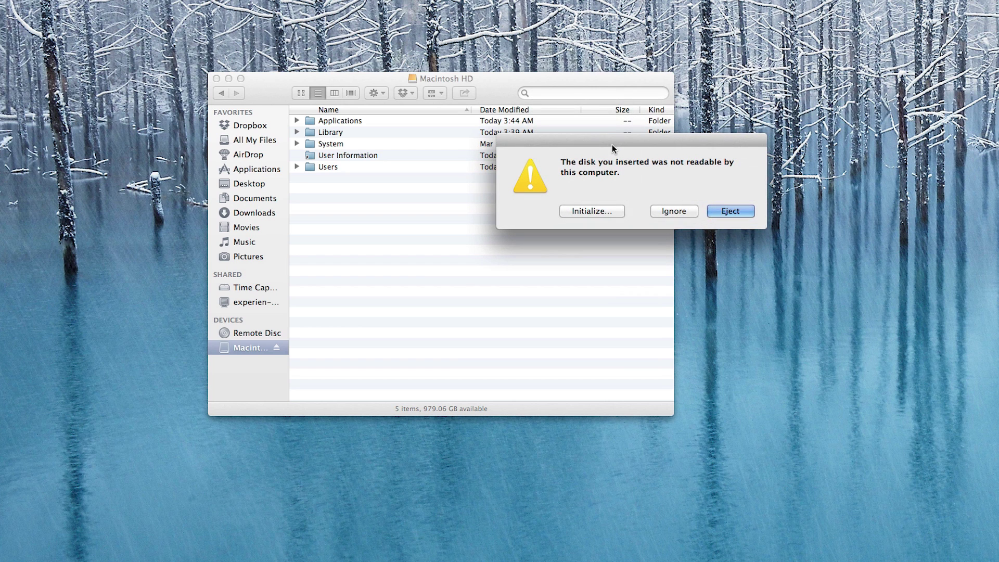
click(608, 214)
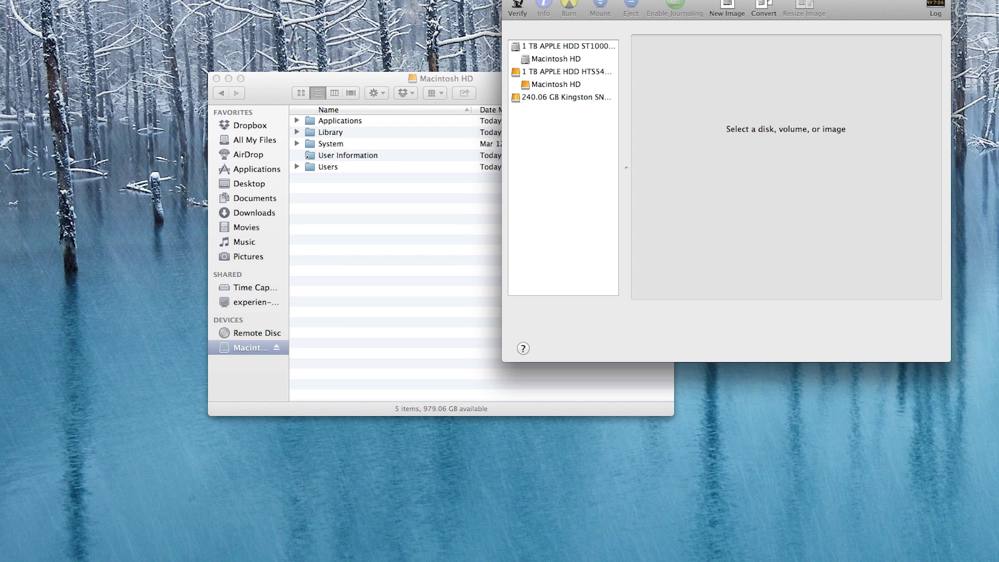
drag(581, 2, 380, 30)
Erase the 240.06 GB Kingston disk as Mac OS Extended (Journaled), naming it 'Macintosh HD'
click(383, 150)
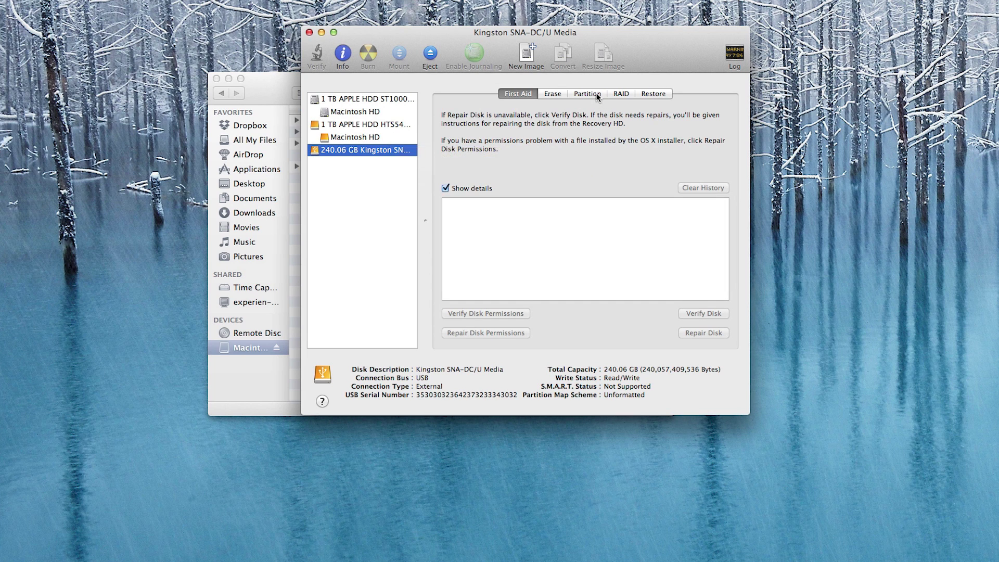
click(561, 92)
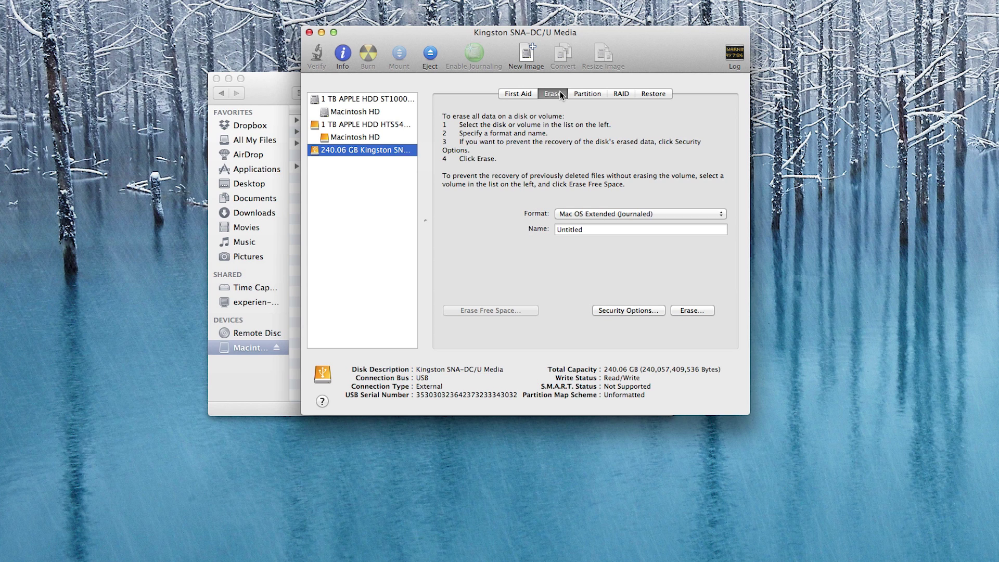
double_click(595, 228)
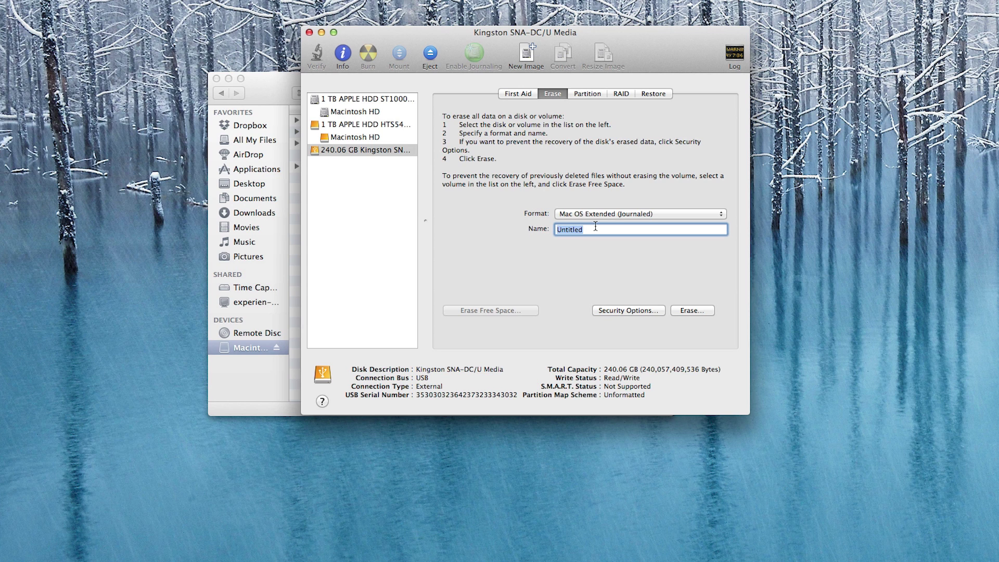
text(Macintosh HD)
click(686, 310)
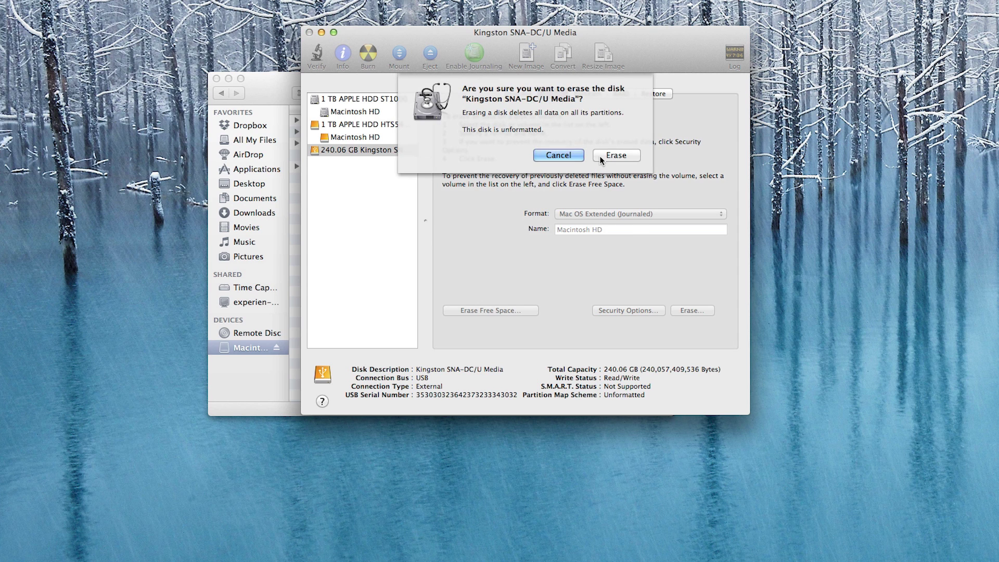
click(602, 156)
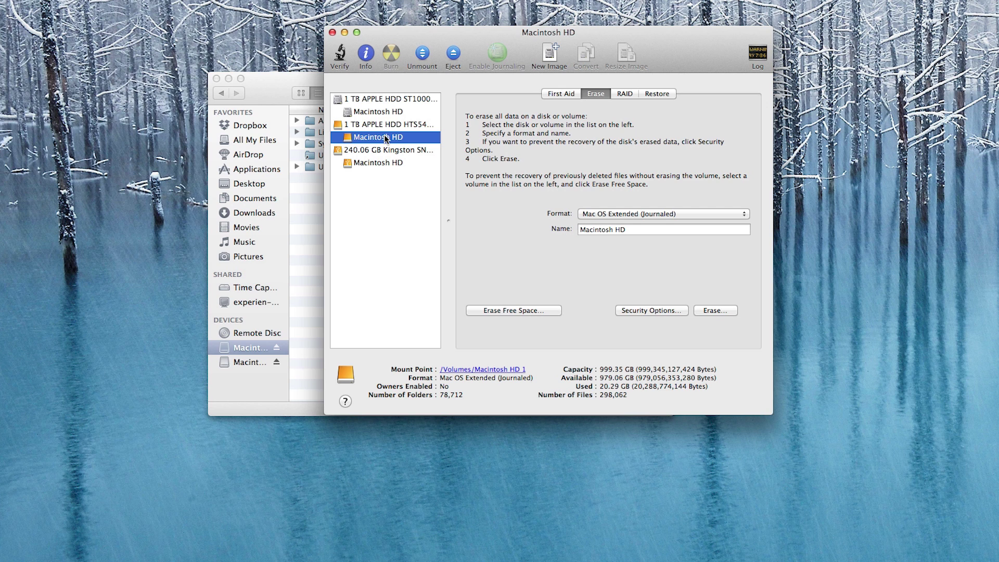
Choose the 999.35 GB Macintosh HD volume as the Restore source
click(387, 163)
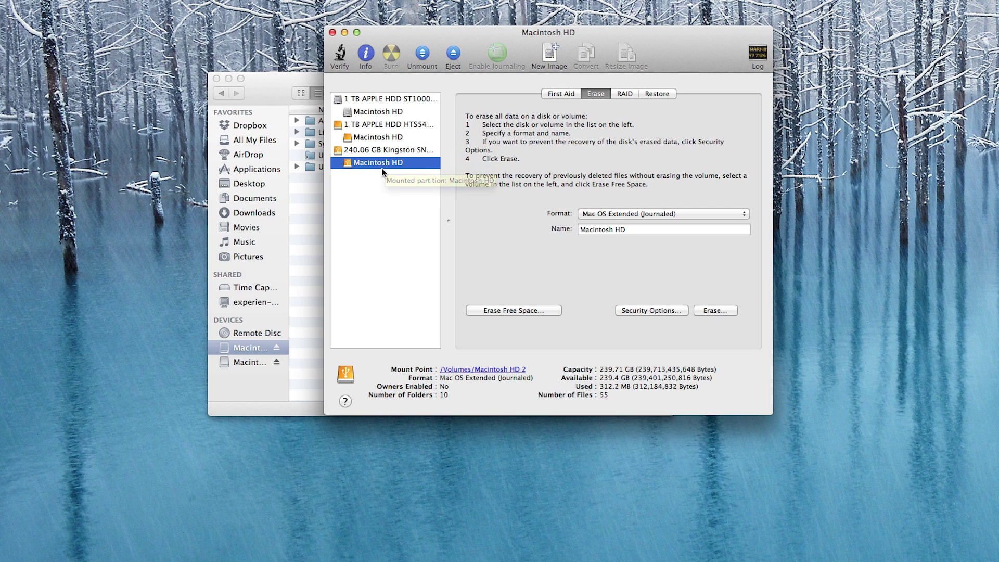
click(379, 134)
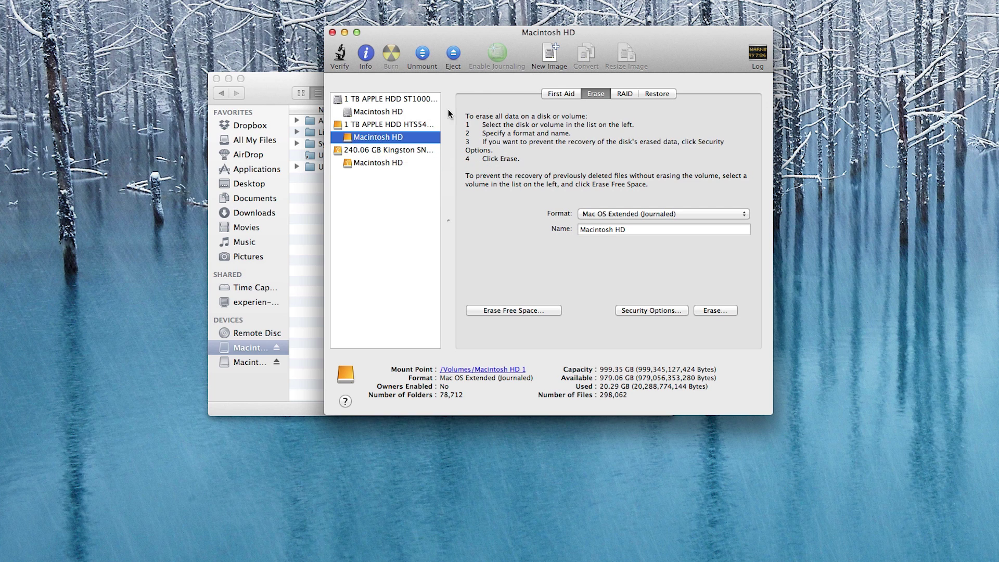
click(650, 93)
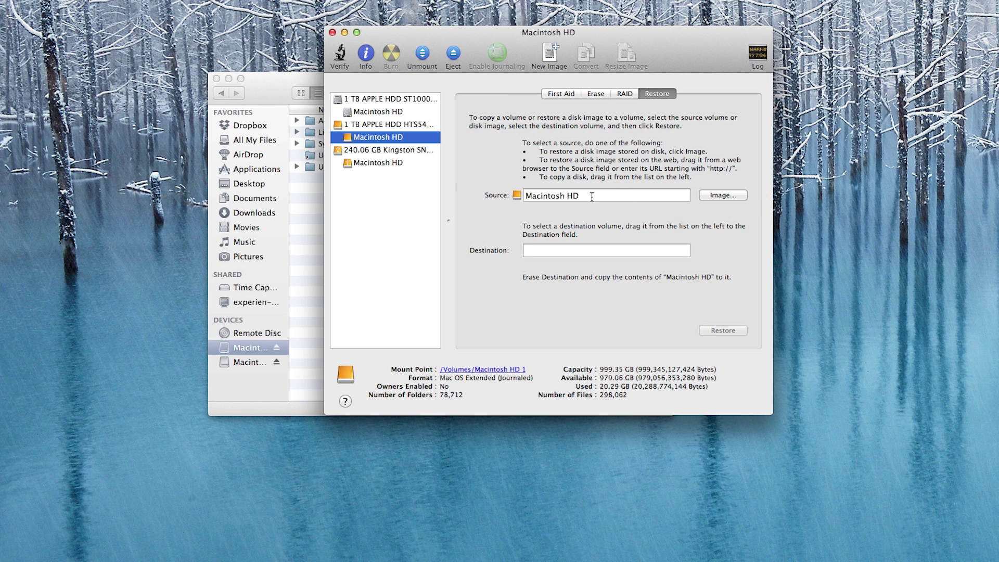
drag(592, 197, 497, 203)
drag(596, 190, 529, 201)
click(529, 201)
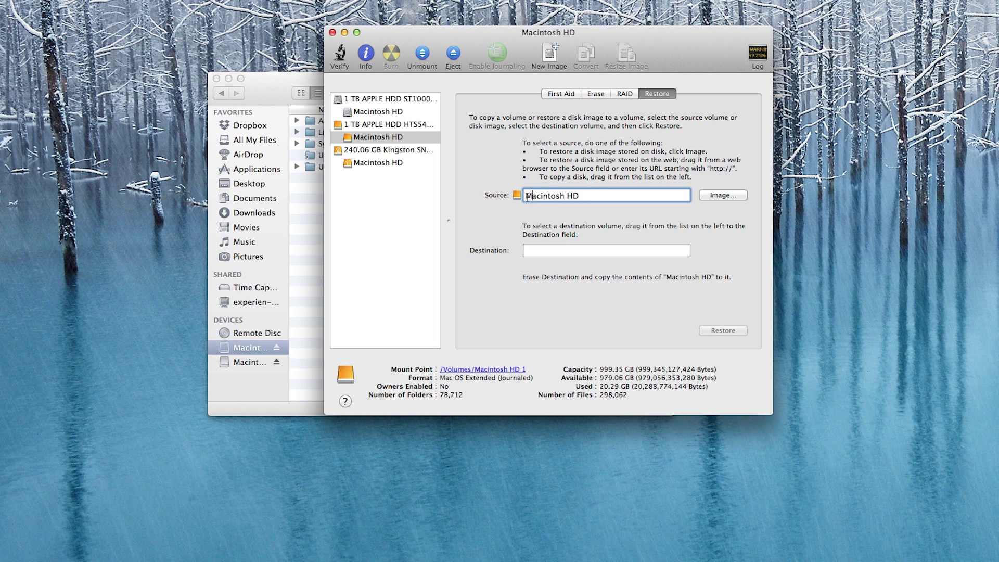
click(363, 138)
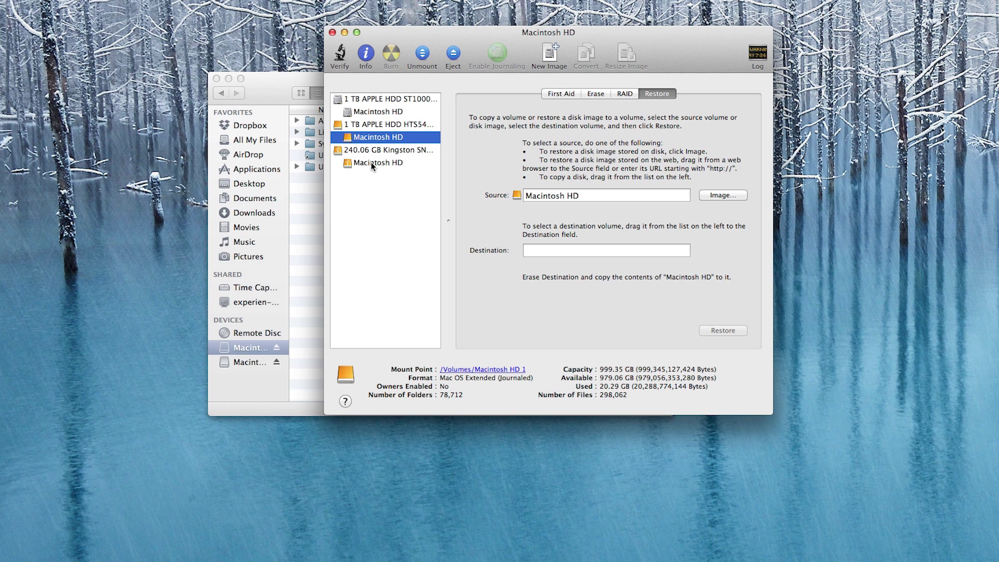
Set the Kingston's Macintosh HD volume as the Restore destination and start restoring
drag(371, 161, 492, 210)
drag(552, 249, 552, 250)
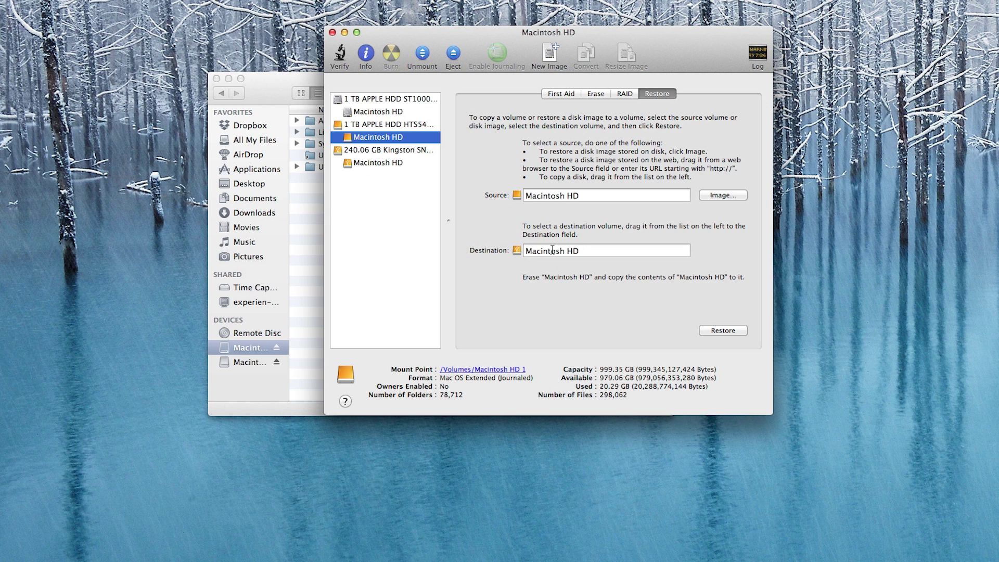
click(718, 329)
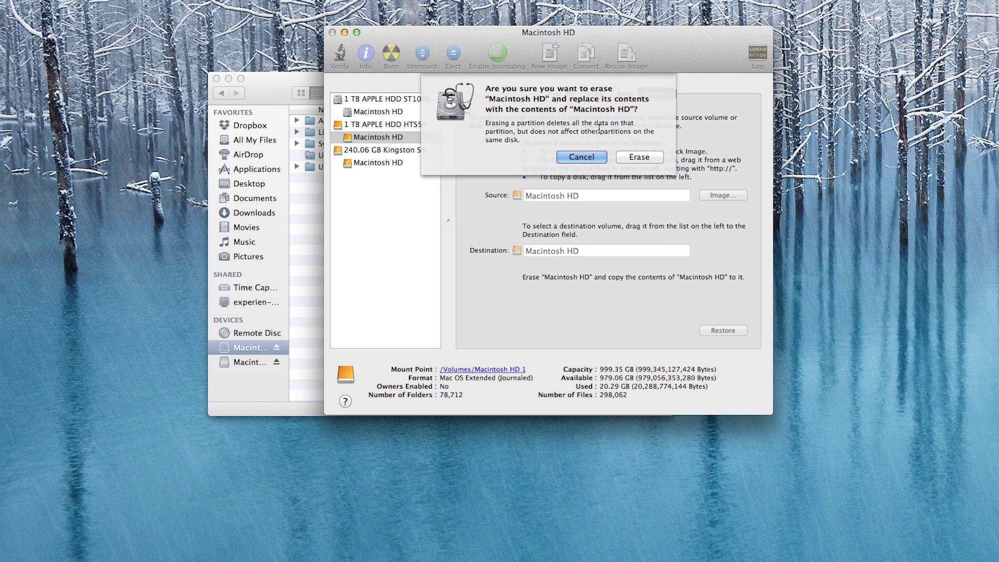
Confirm erasing the Kingston volume, authenticate with the admin password, and run the clone to completion
click(639, 156)
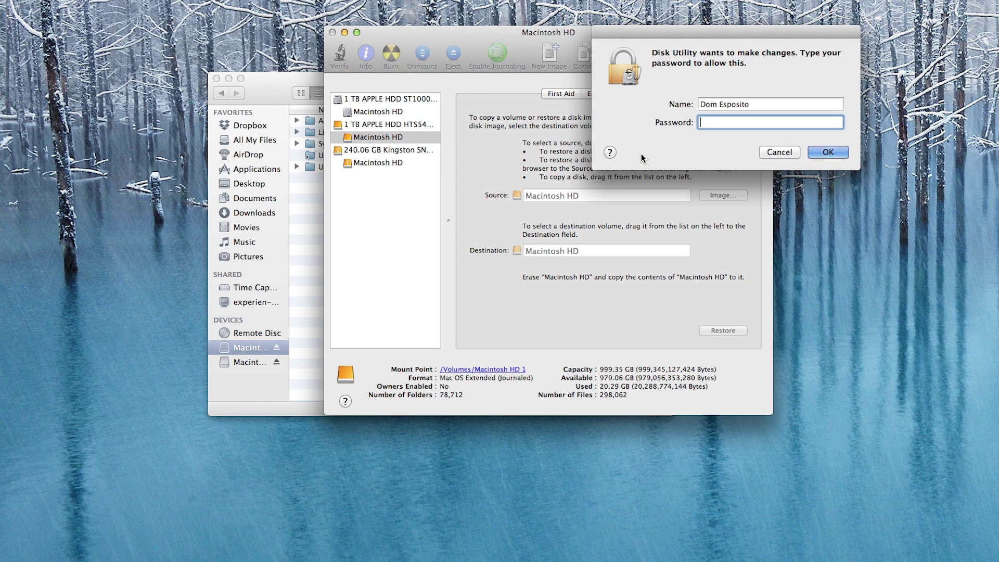
drag(663, 31, 539, 157)
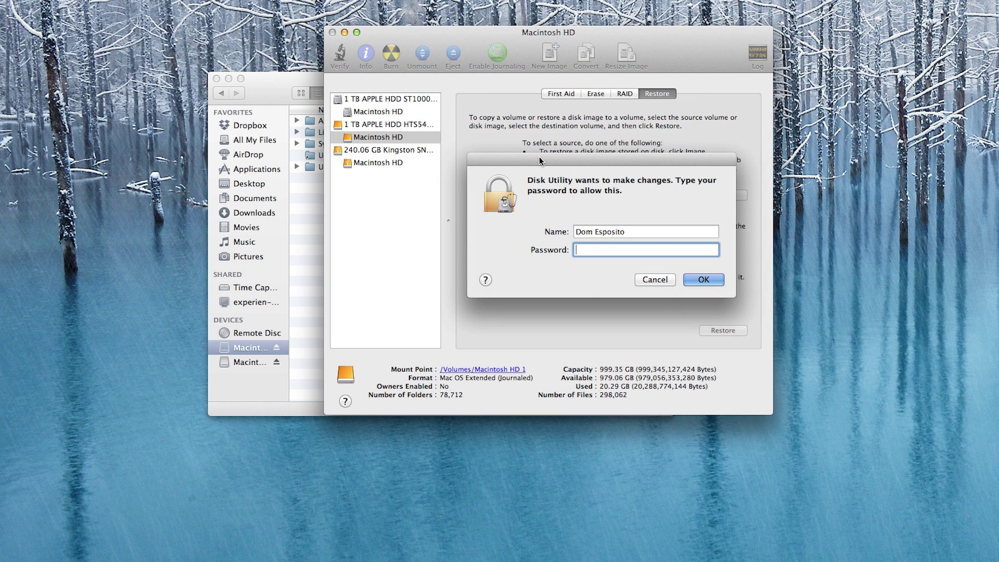
text(•••••••)
key(Return)
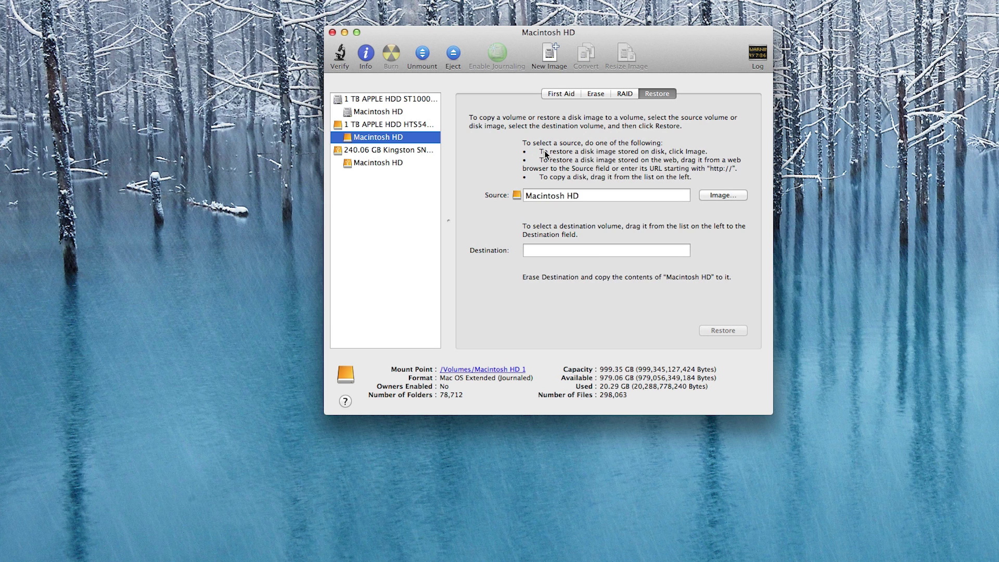
double_click(402, 164)
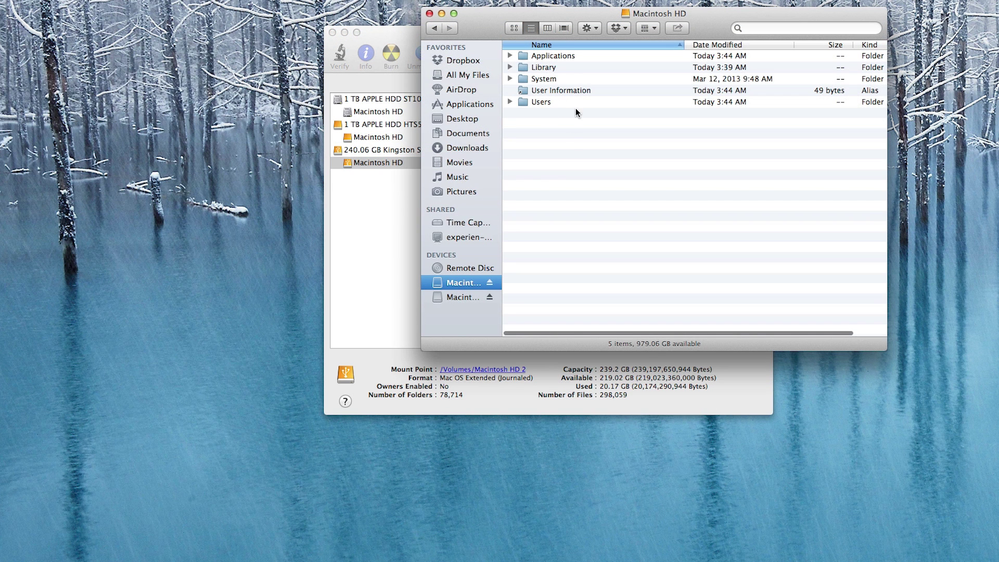
Switch between the cloned and original Macintosh HD drives in Finder to compare their five items
click(463, 301)
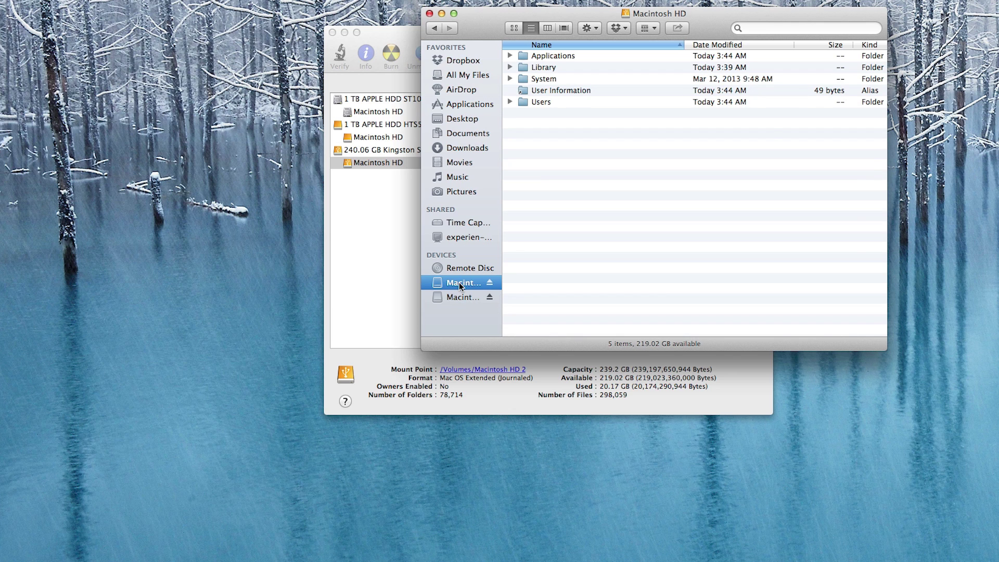
click(456, 297)
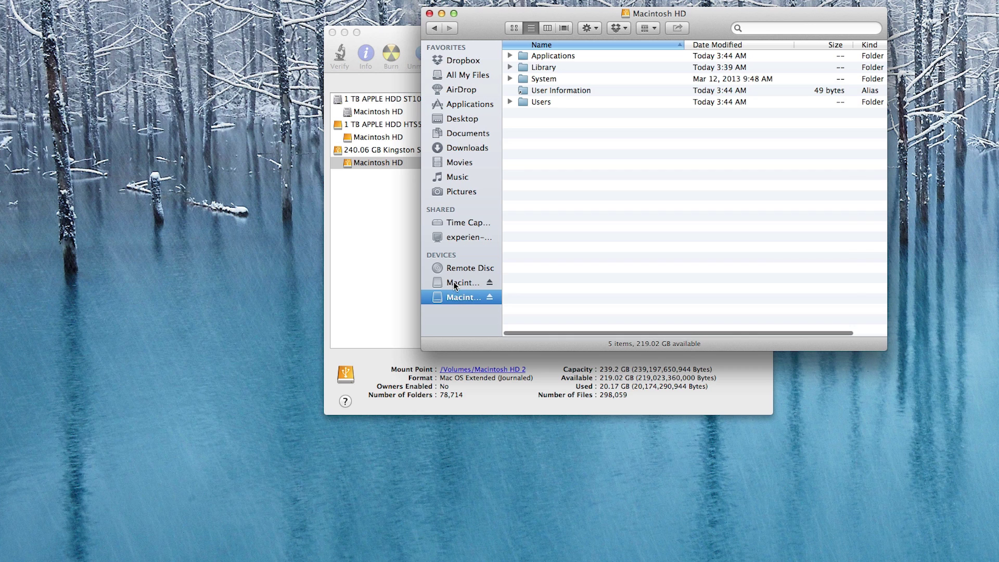
click(449, 285)
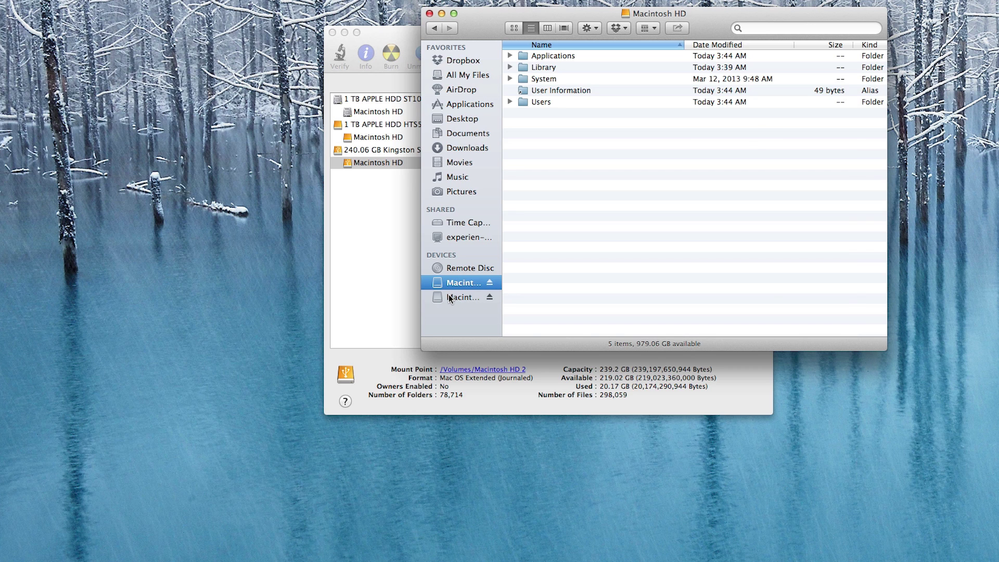
click(448, 294)
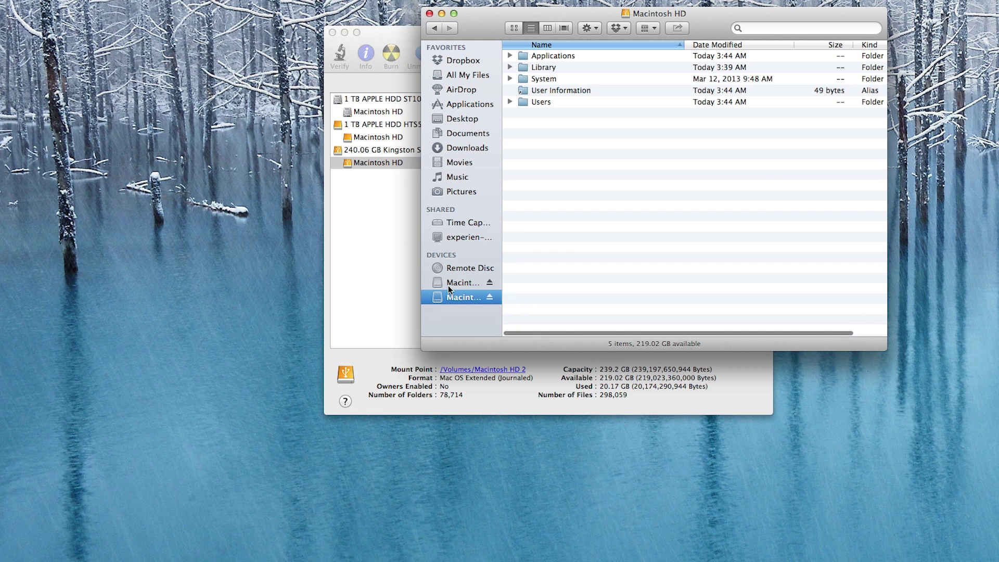
click(448, 285)
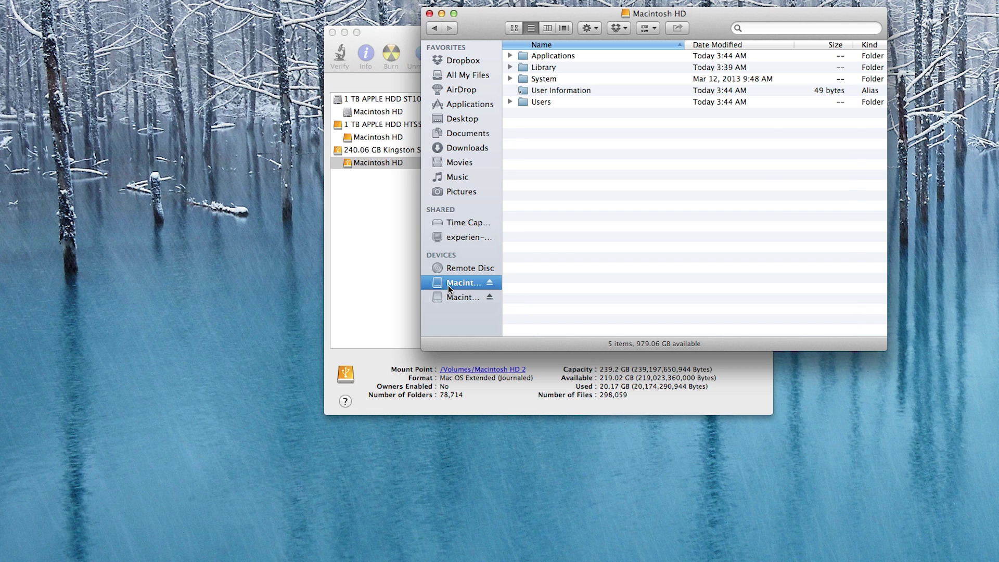